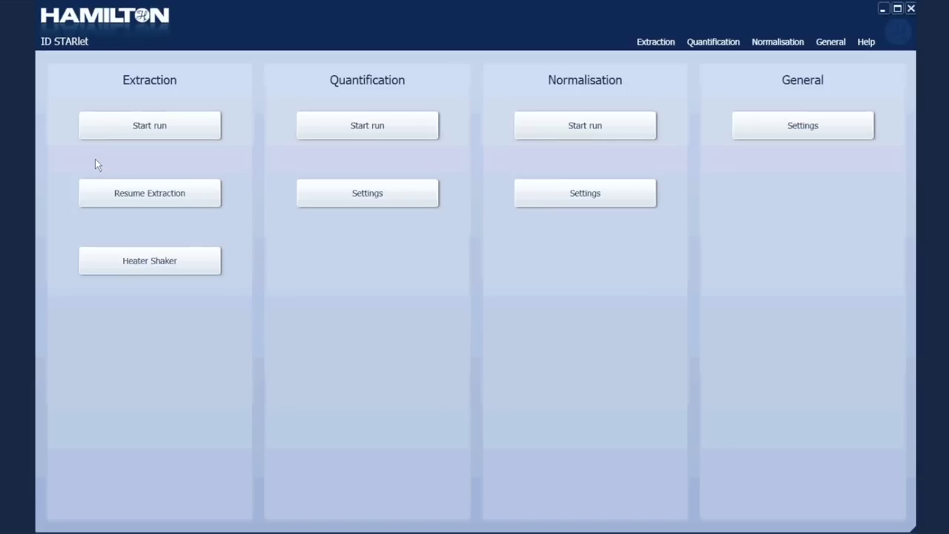
- Start a new Extraction run and enter 25 as the number of samples
{"action": "left_click", "coordinate": [119, 126]}
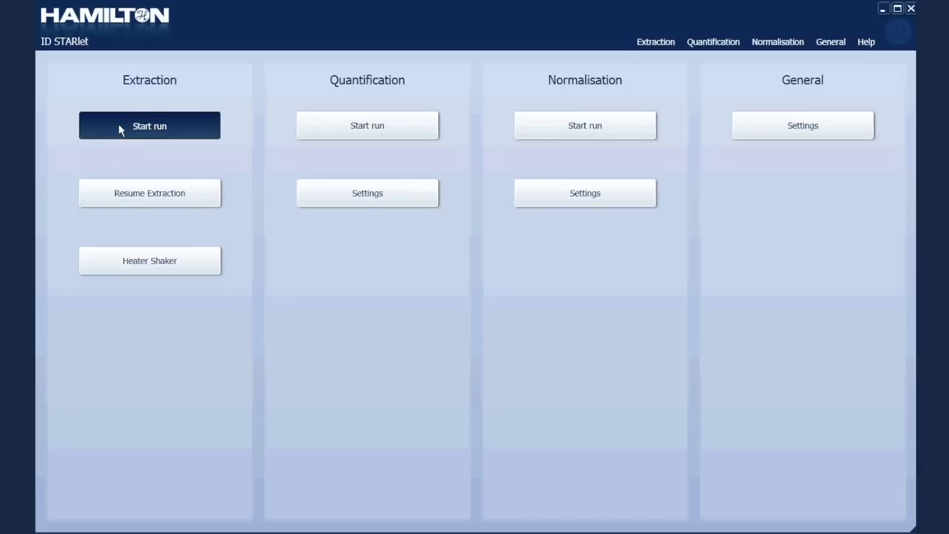
{"action": "left_click", "coordinate": [159, 225]}
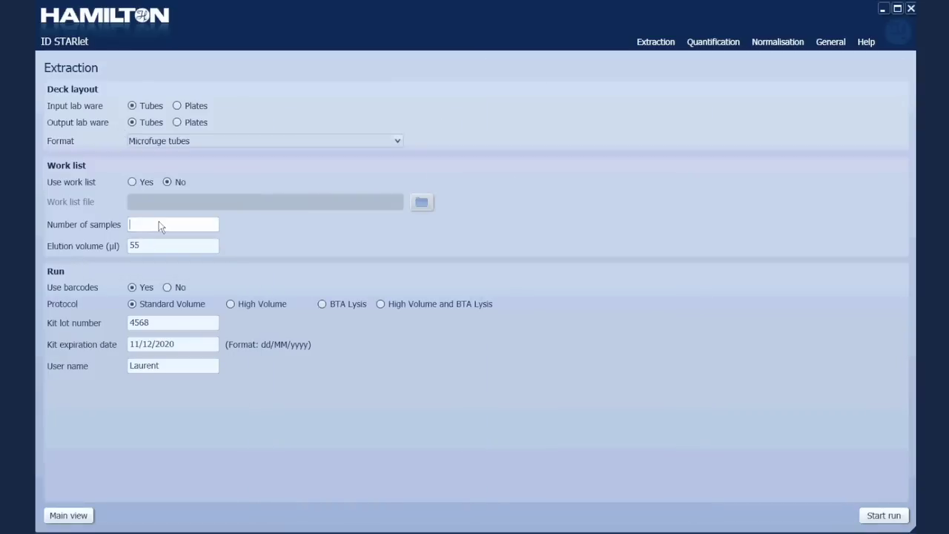
{"action": "type", "text": "2"}
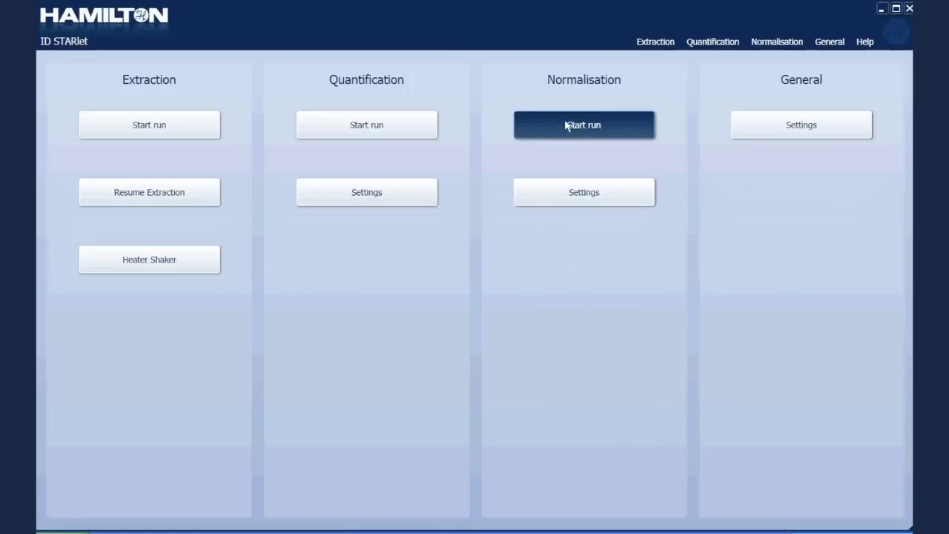
- Start a Normalisation run using the work list CSV from MyInputFiles to bring up its worklist
{"action": "left_click", "coordinate": [567, 124]}
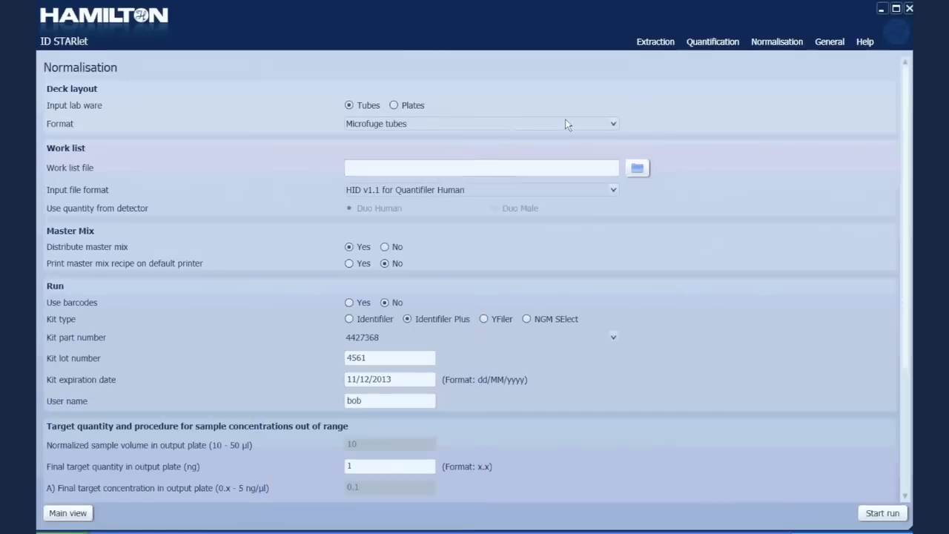
{"action": "left_click", "coordinate": [632, 169]}
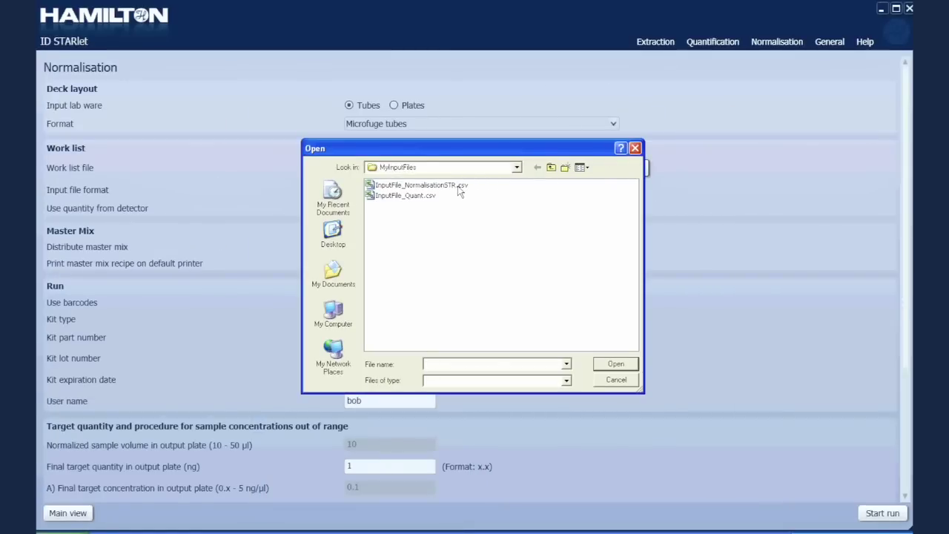
{"action": "left_click", "coordinate": [609, 365]}
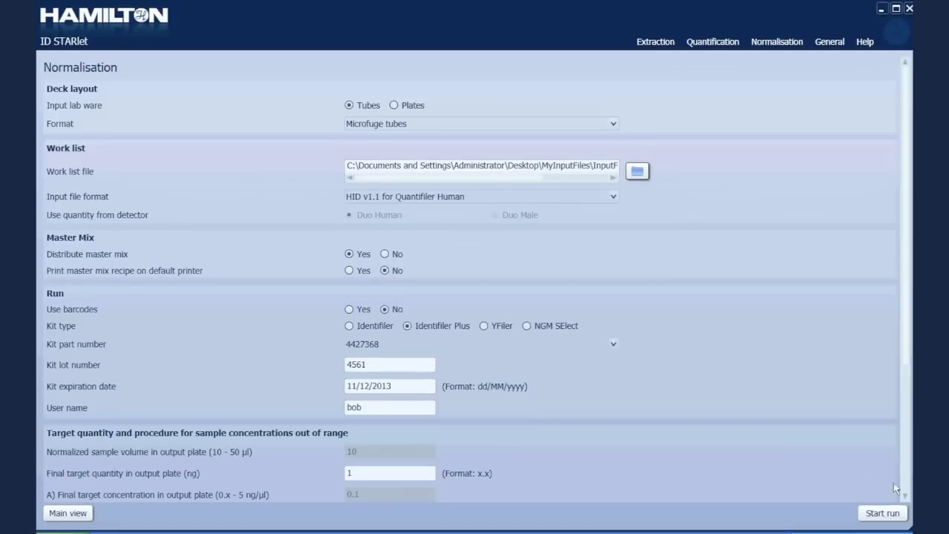
{"action": "scroll", "coordinate": [905, 496], "scroll_direction": "down", "scroll_amount": 5}
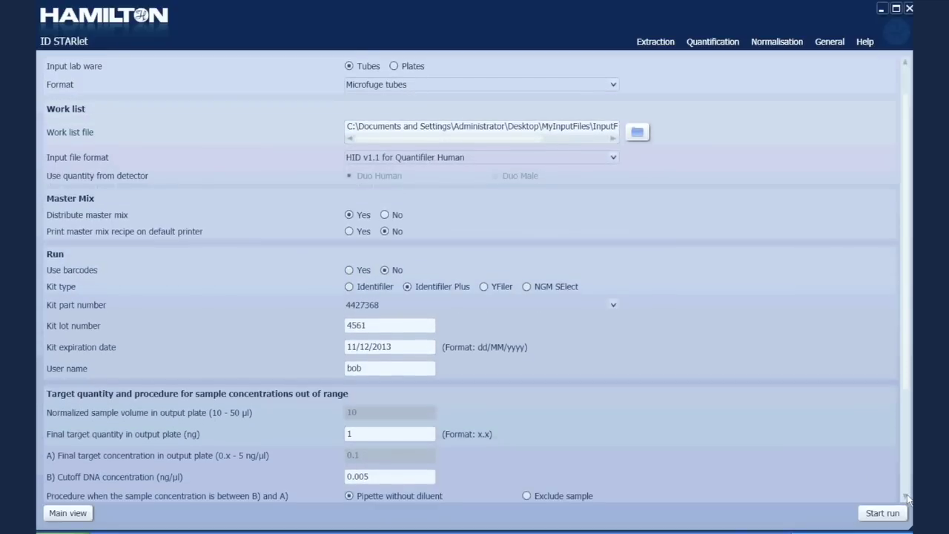
{"action": "left_click_drag", "start_coordinate": [903, 357], "coordinate": [901, 475]}
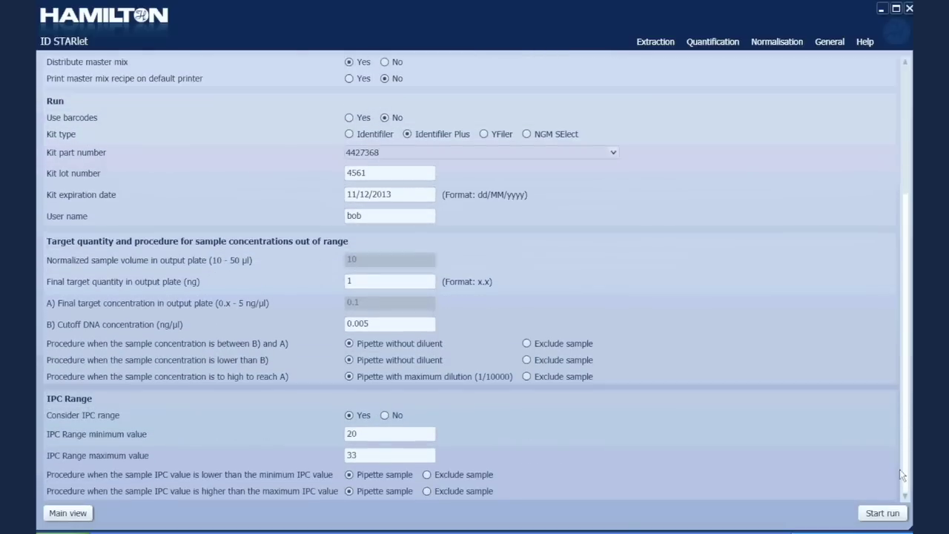
{"action": "left_click", "coordinate": [875, 513]}
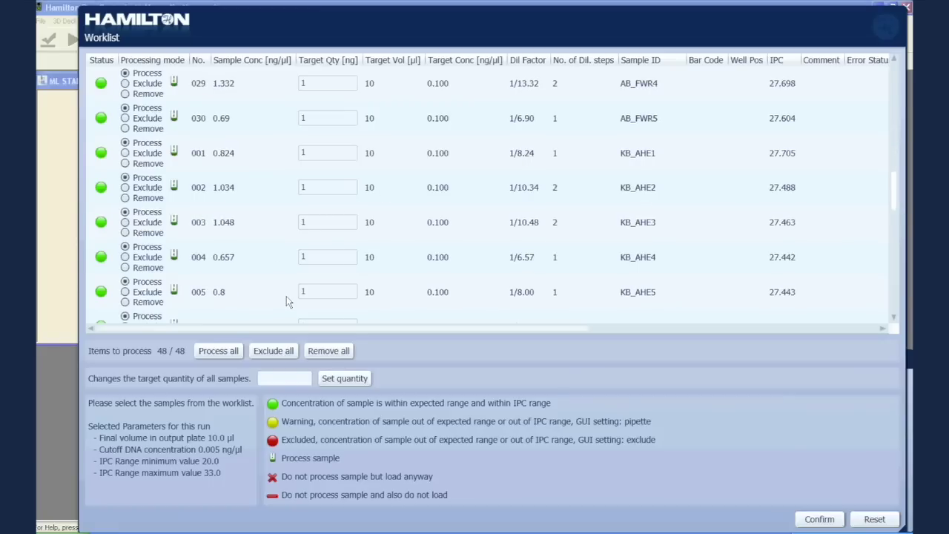
- Confirm both worklist windows and acknowledge the master-mix and sample-tube loading prompts
{"action": "left_click", "coordinate": [818, 520]}
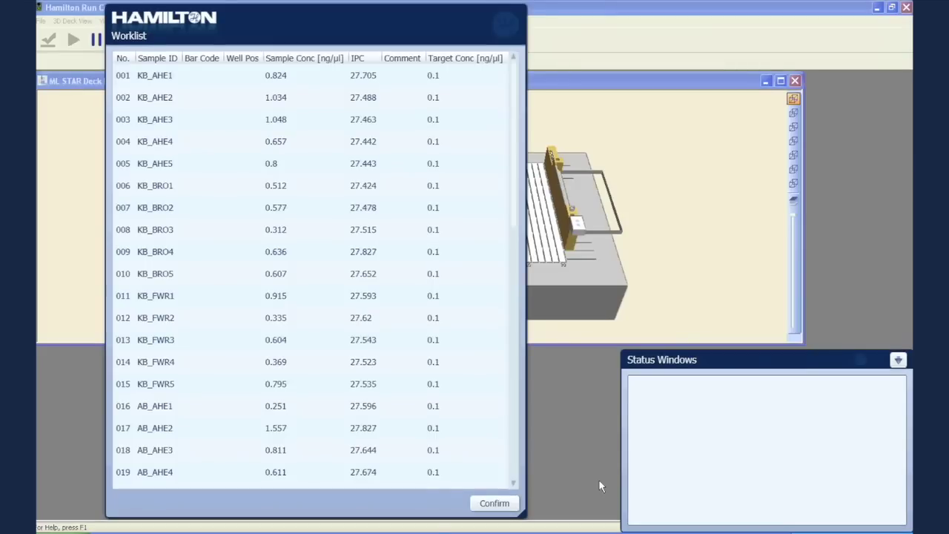
{"action": "left_click", "coordinate": [499, 508]}
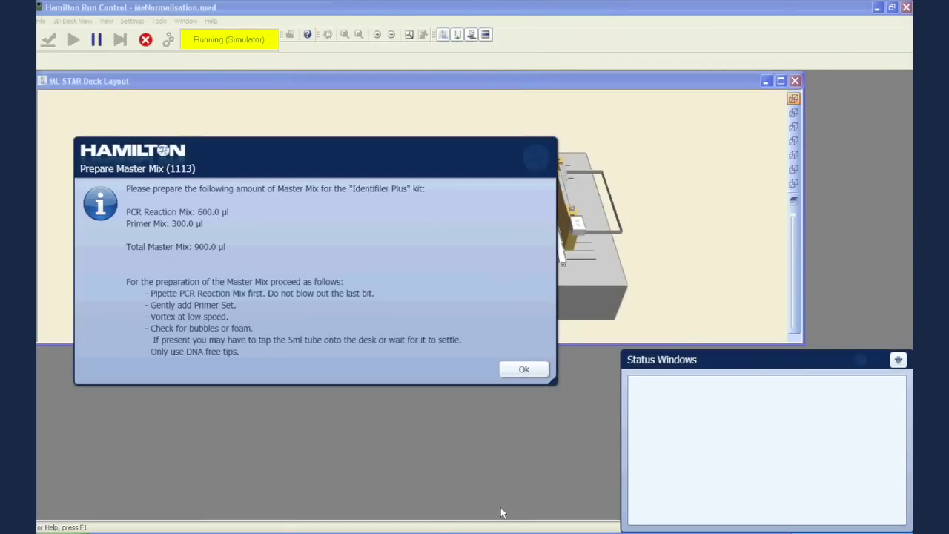
{"action": "key", "text": "Return"}
{"action": "left_click", "coordinate": [731, 503]}
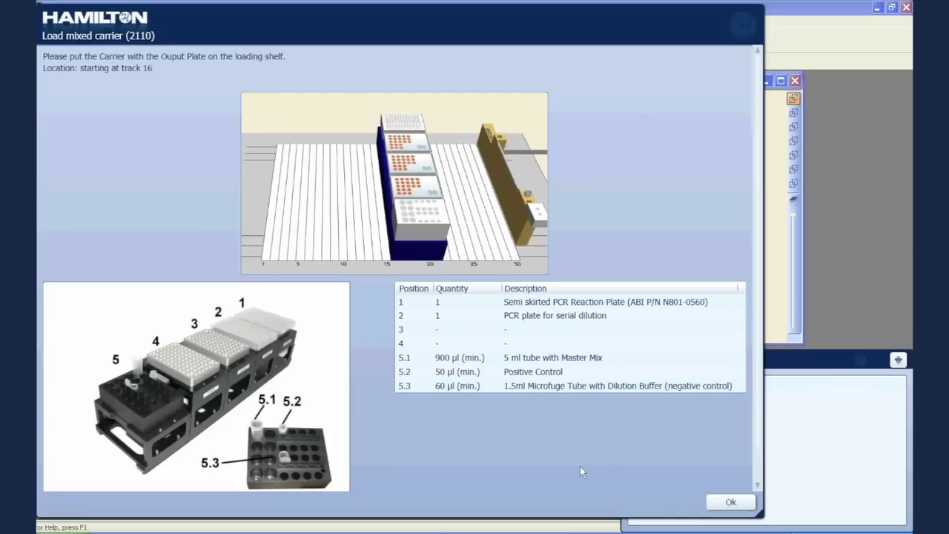
- Acknowledge the carrier loading prompt and change sample 046's target quantity to 0.5 ng
{"action": "left_click", "coordinate": [729, 502]}
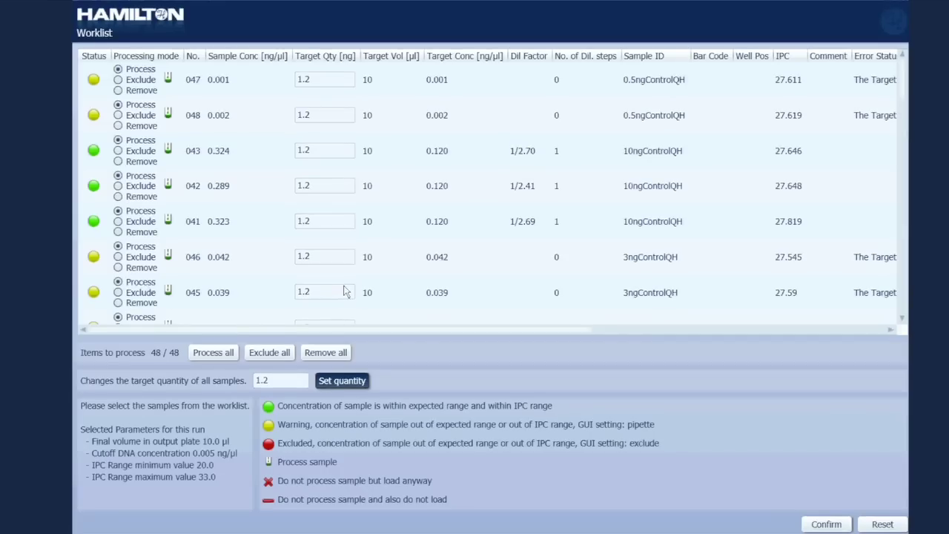
{"action": "left_click", "coordinate": [333, 257]}
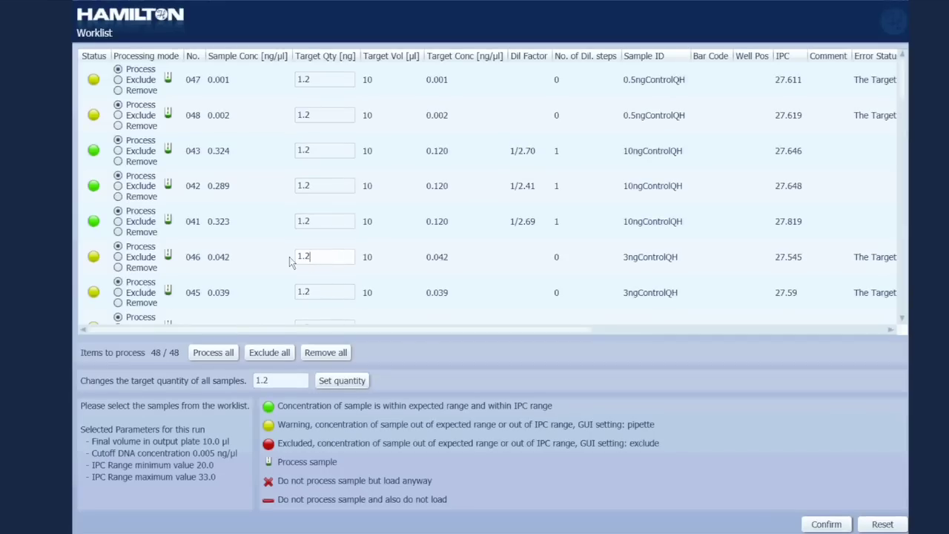
{"action": "key", "text": "ctrl+a"}
{"action": "type", "text": "0"}
{"action": "type", "text": "5"}
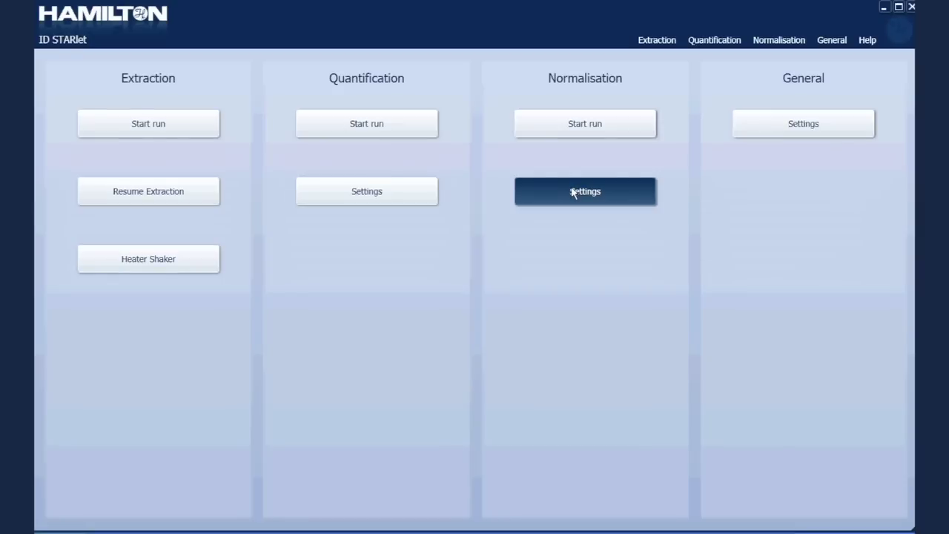
- Open the Normalisation settings from the main view
{"action": "left_click", "coordinate": [573, 193]}
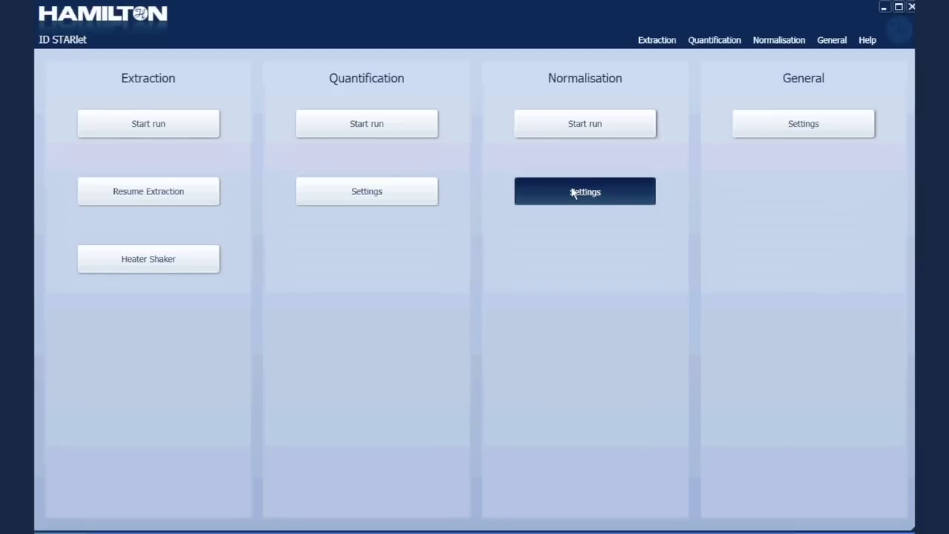